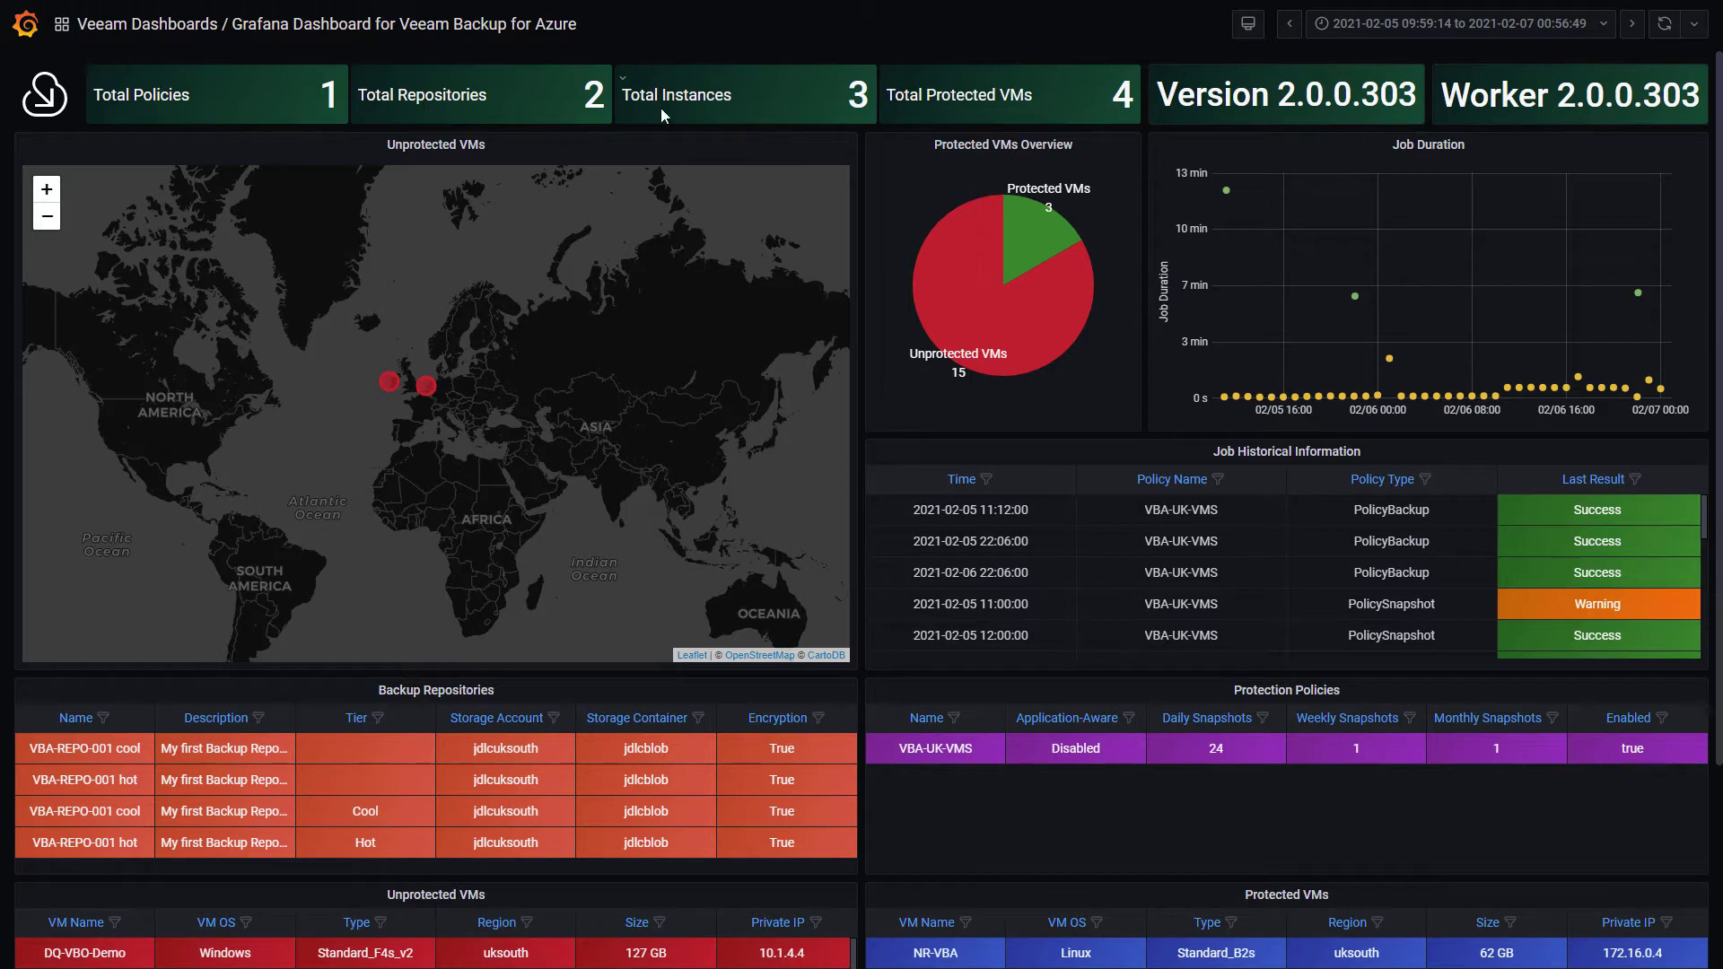
# Zoom the Unprotected VMs map onto Europe, showing the Ireland and Netherlands markers.
pyautogui.moveTo(390, 383)
pyautogui.click(43, 189)
pyautogui.moveTo(287, 377); pyautogui.dragTo(411, 469)
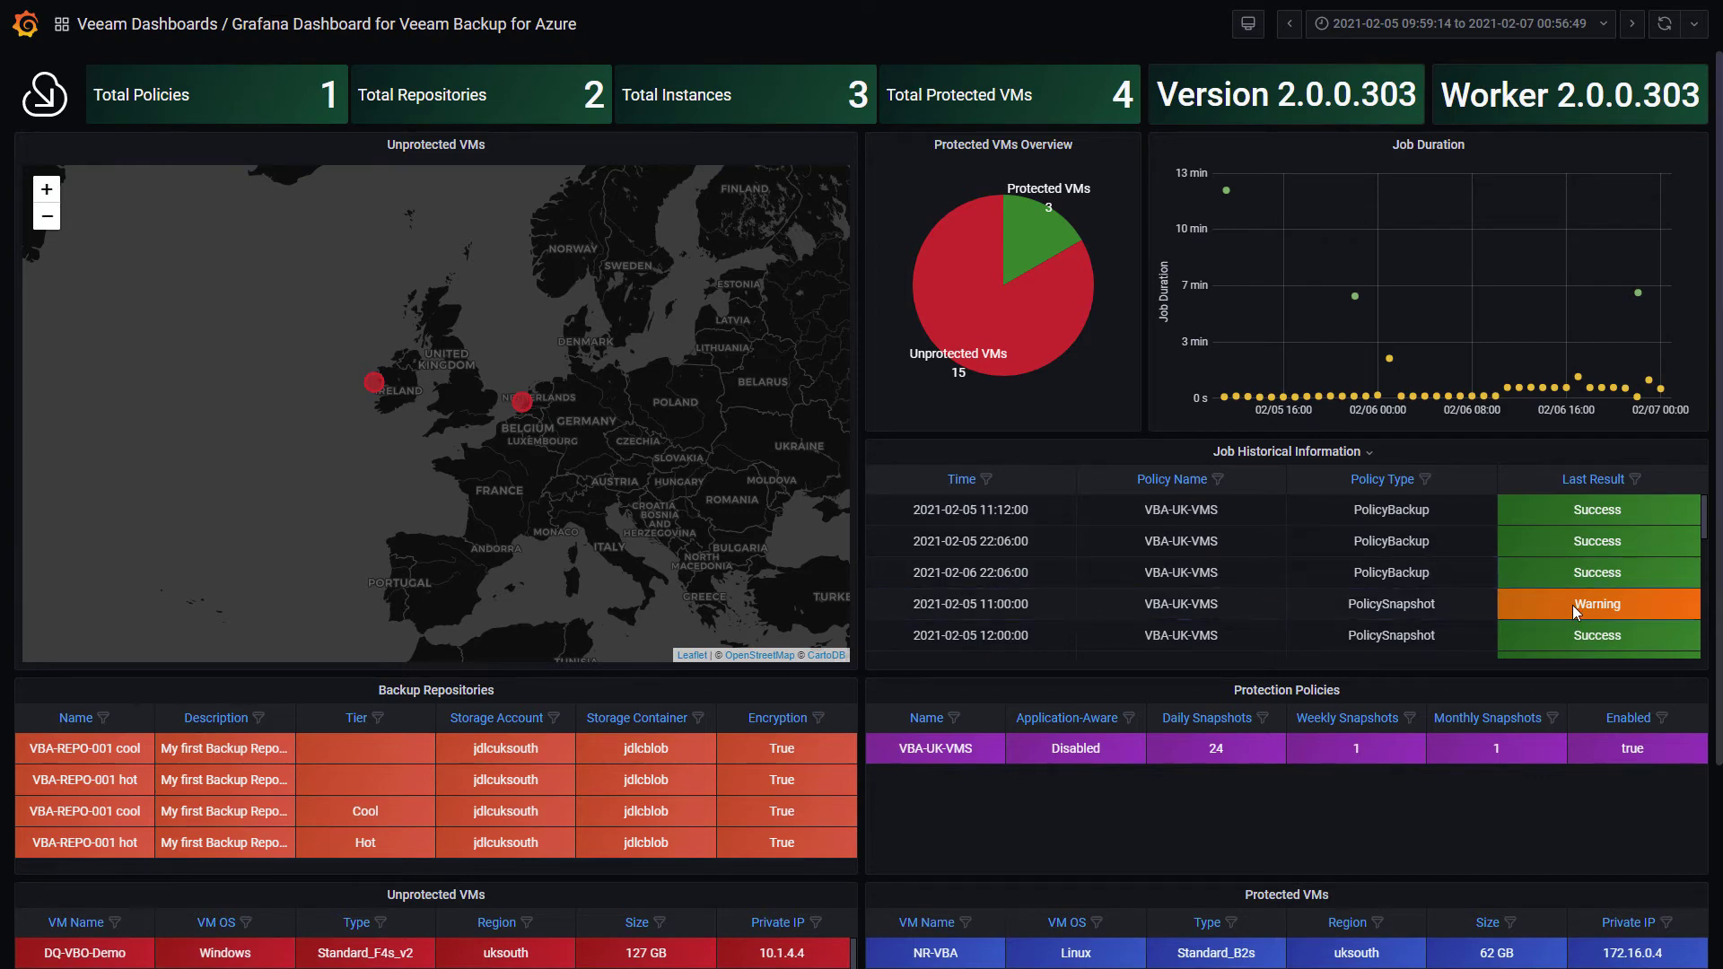
pyautogui.scroll(-2, 1445, 571)
pyautogui.scroll(-3, 1445, 571)
pyautogui.scroll(-2, 860, 560)
pyautogui.scroll(-2, 859, 560)
pyautogui.moveTo(434, 689)
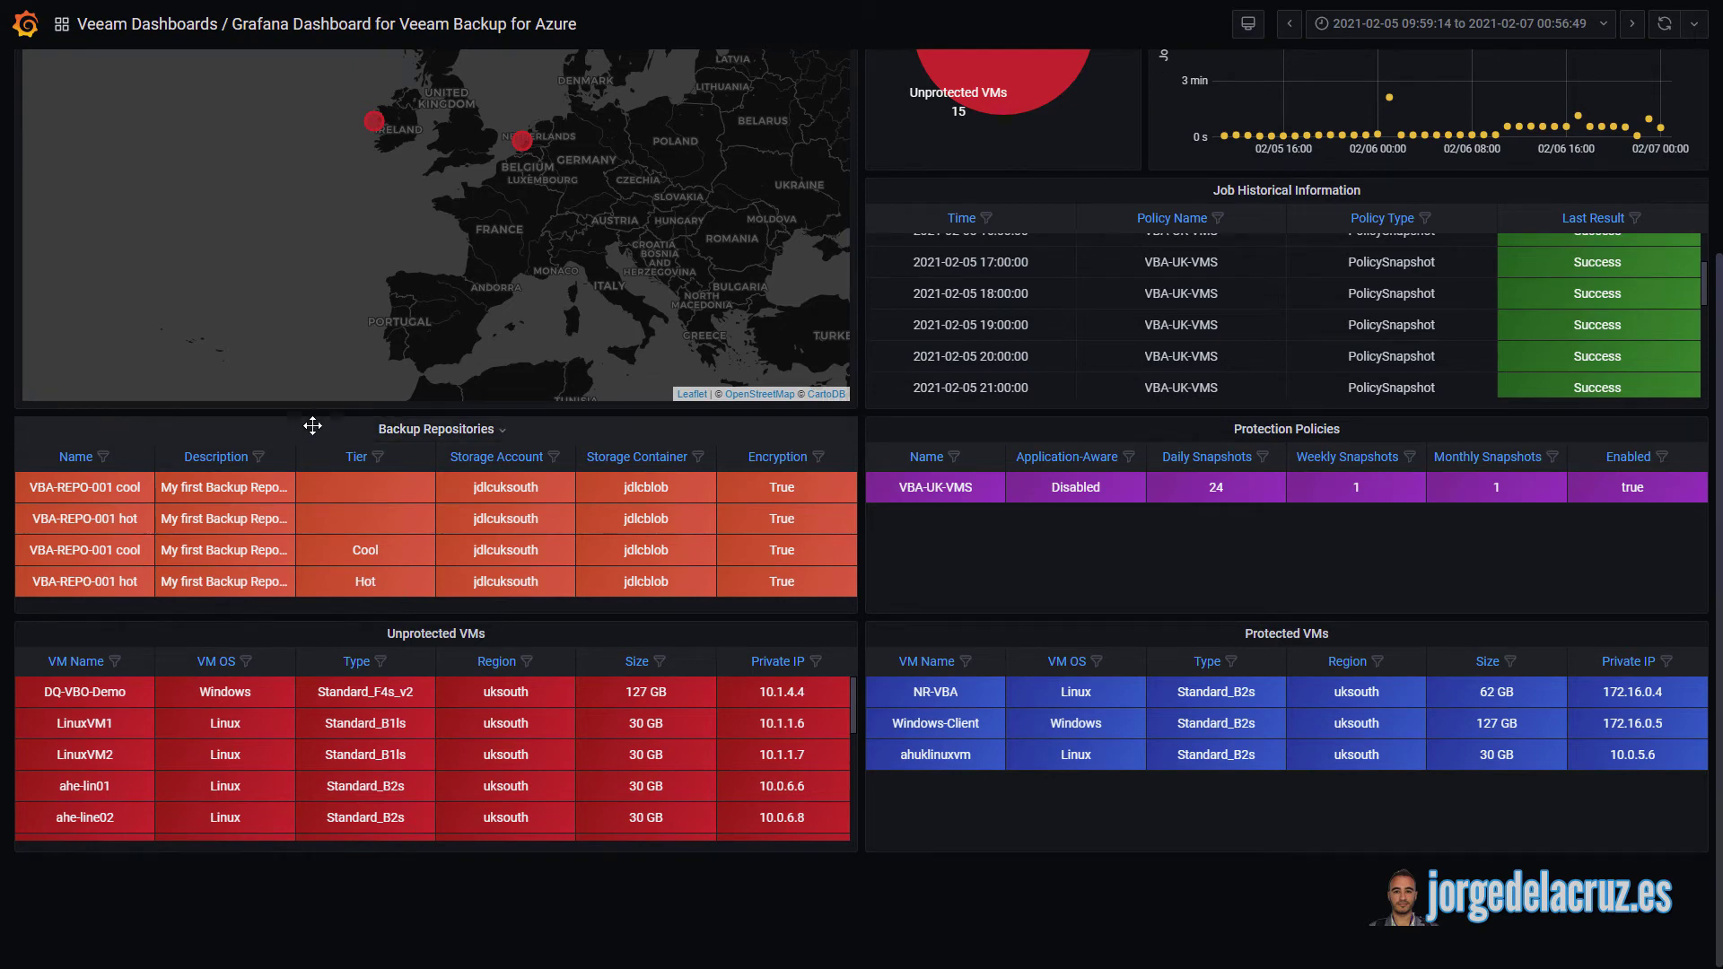